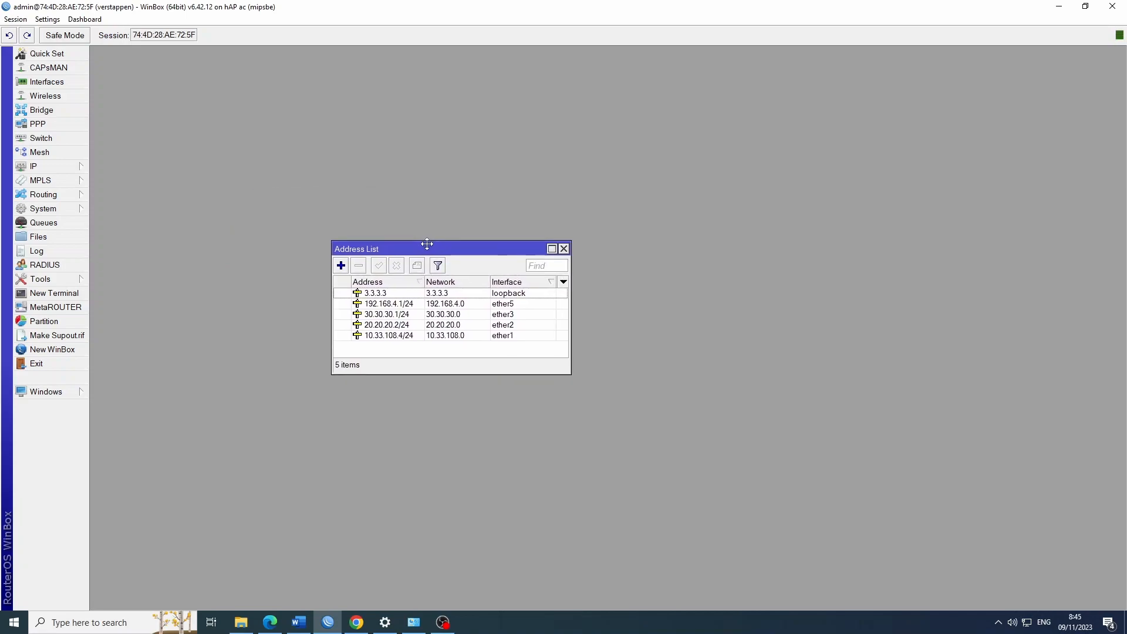
Inspect the general settings of the loopback bridge interface, leaving them unchanged, and close the bridge windows.
{"action": "left_click", "coordinate": [42, 110]}
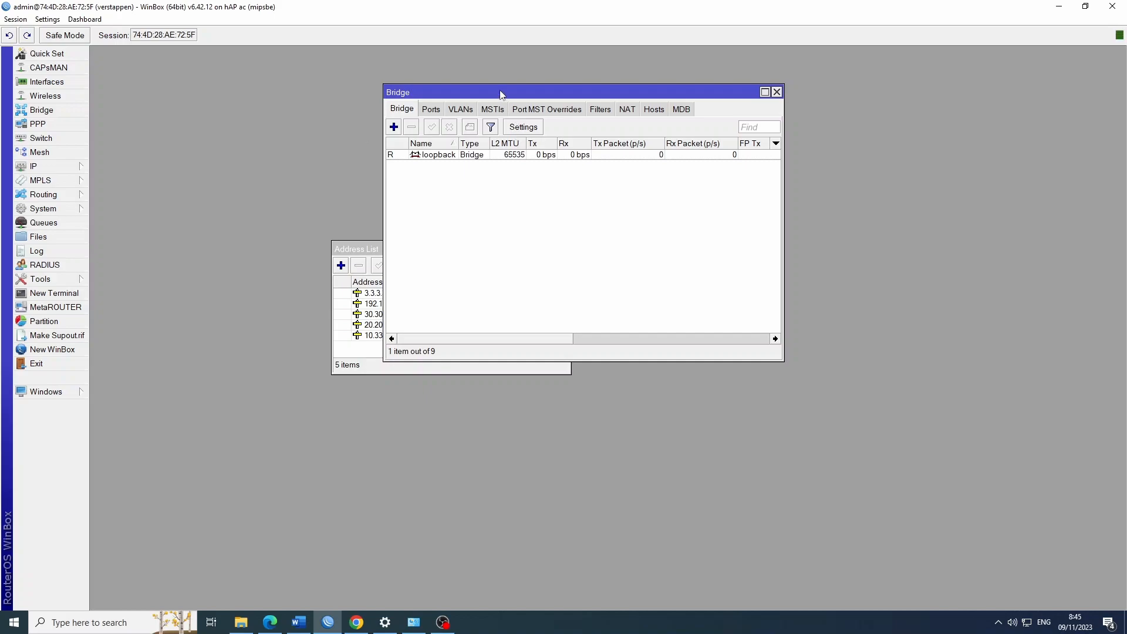
{"action": "left_click_drag", "start_coordinate": [501, 94], "coordinate": [501, 90]}
{"action": "double_click", "coordinate": [445, 152]}
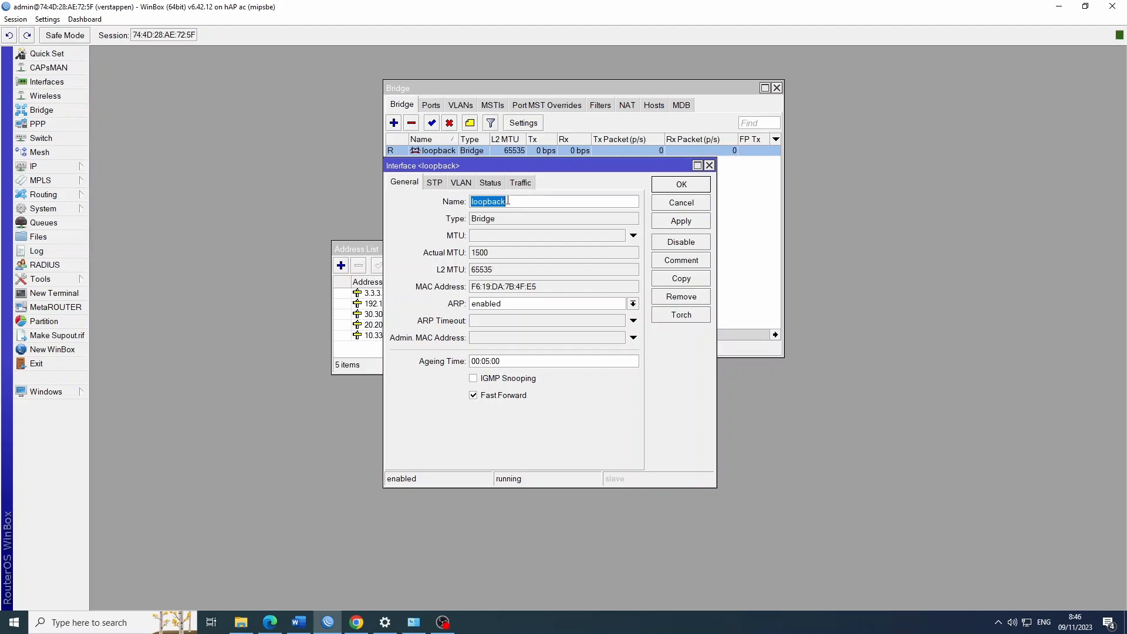
{"action": "left_click", "coordinate": [710, 165]}
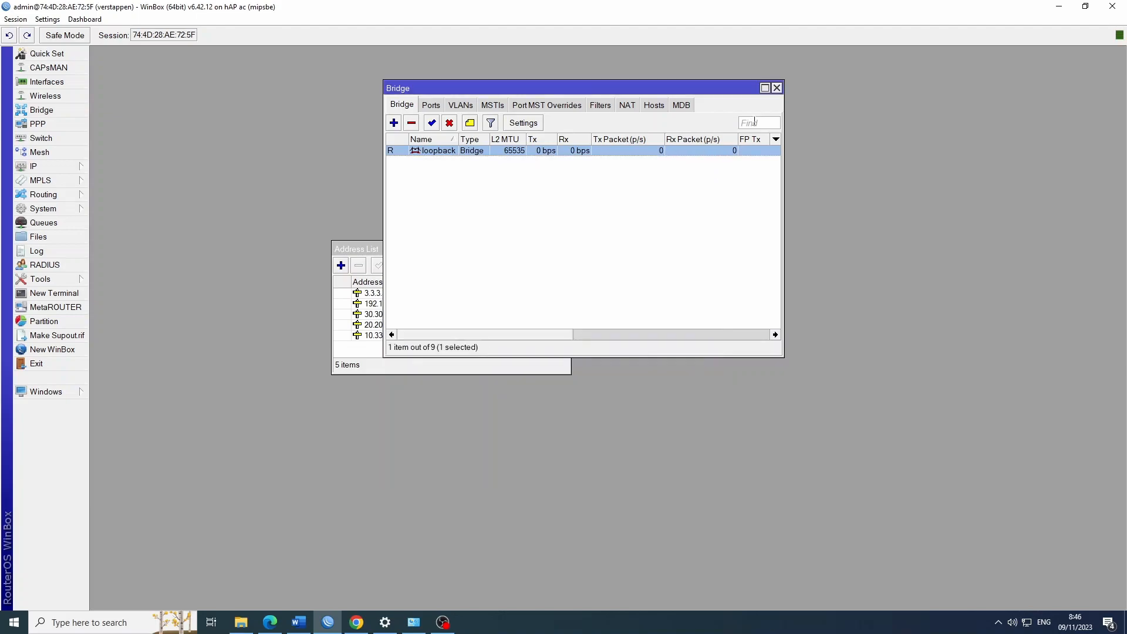
{"action": "left_click", "coordinate": [777, 88]}
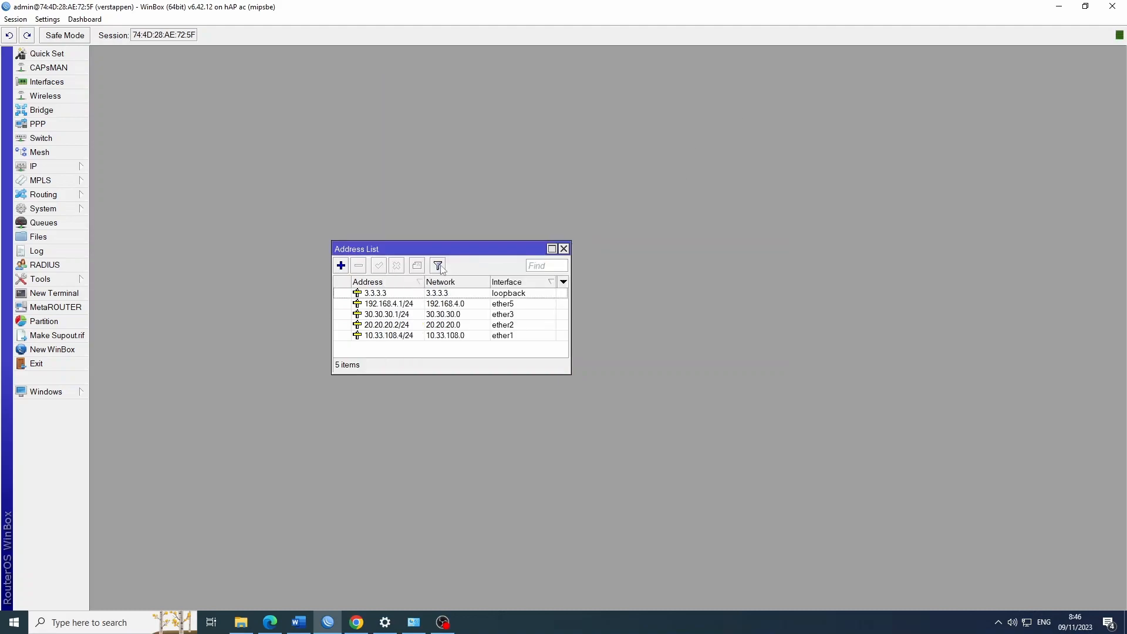
Inspect the IP address entry assigned to the loopback interface, and move the address list aside.
{"action": "double_click", "coordinate": [381, 294]}
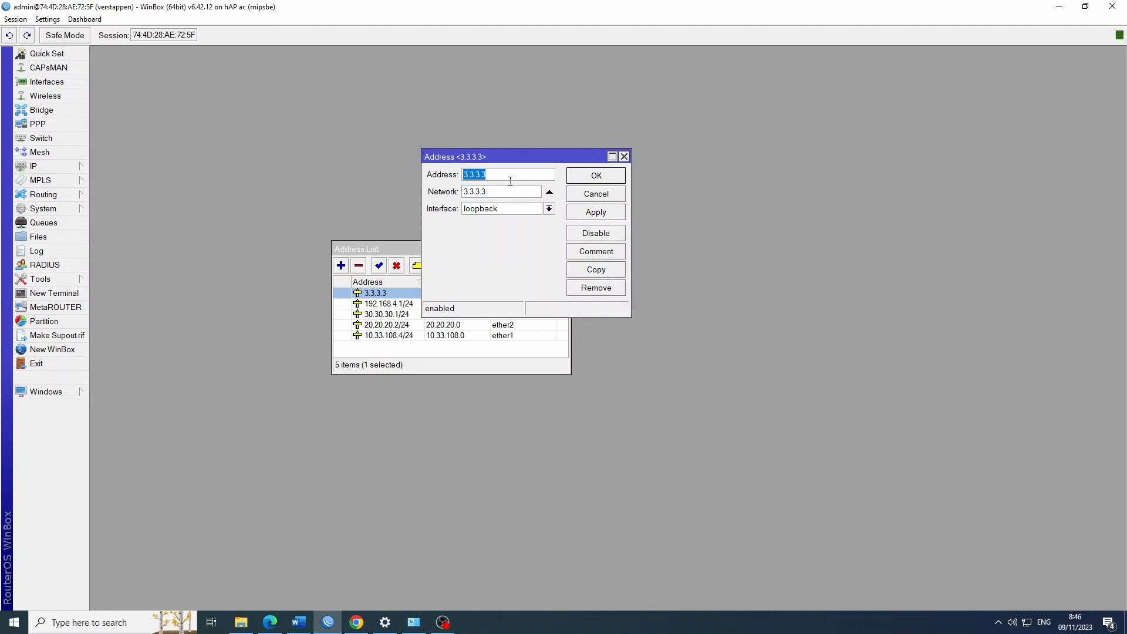
{"action": "left_click", "coordinate": [624, 157]}
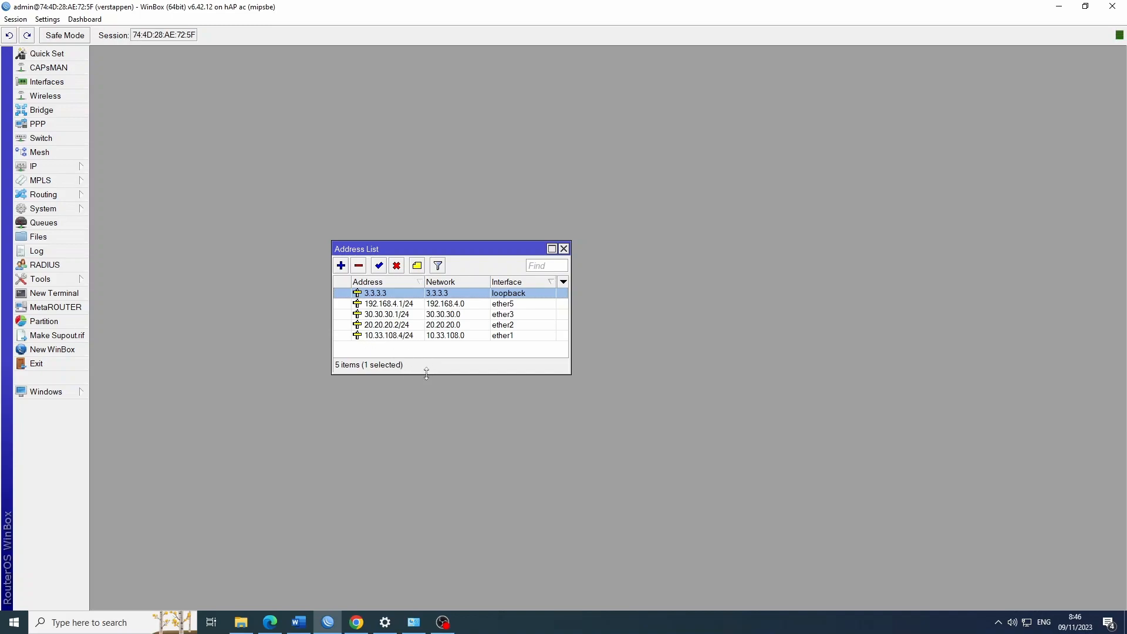
{"action": "left_click_drag", "start_coordinate": [426, 373], "coordinate": [427, 368]}
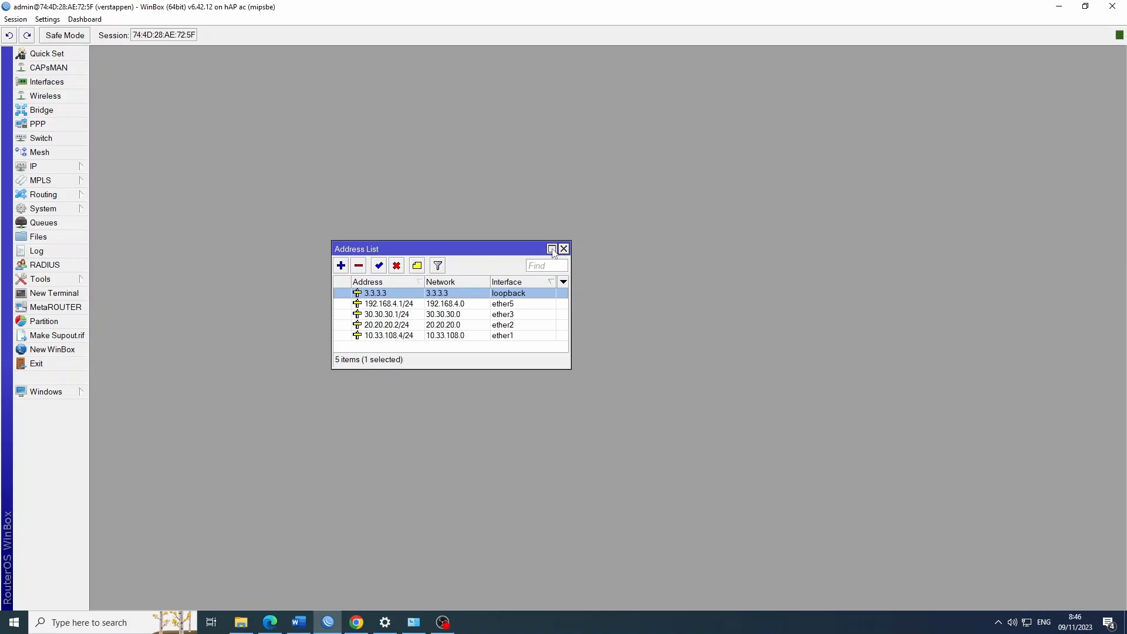
{"action": "left_click_drag", "start_coordinate": [379, 249], "coordinate": [708, 115]}
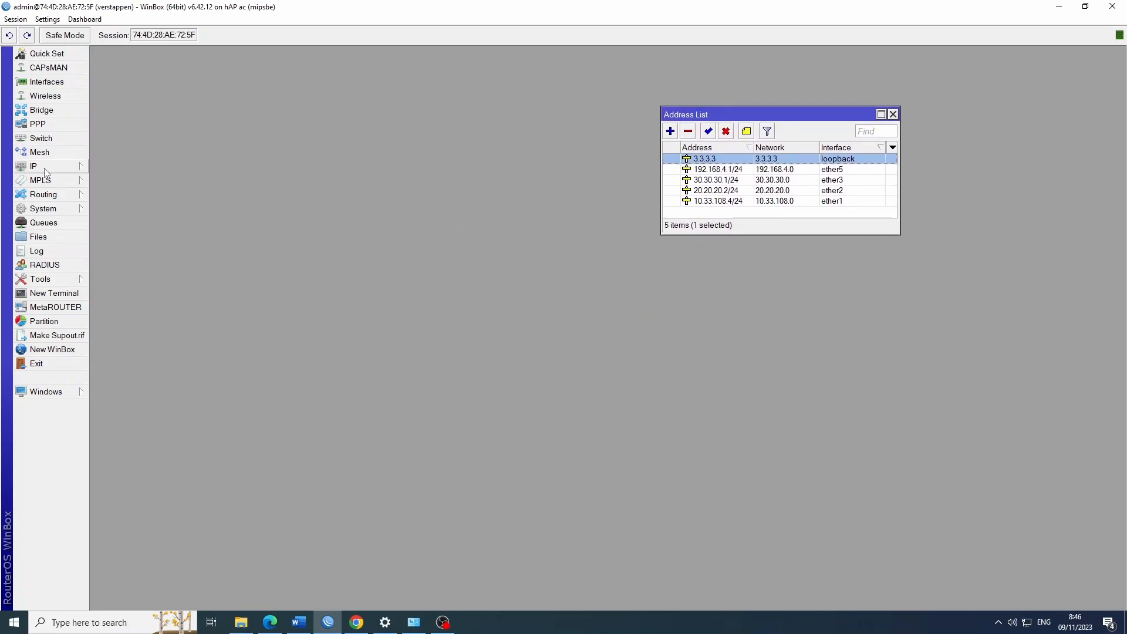
Open the OSPF networks and place the address list above them to compare the advertised networks with the interface addresses.
{"action": "left_click", "coordinate": [59, 196]}
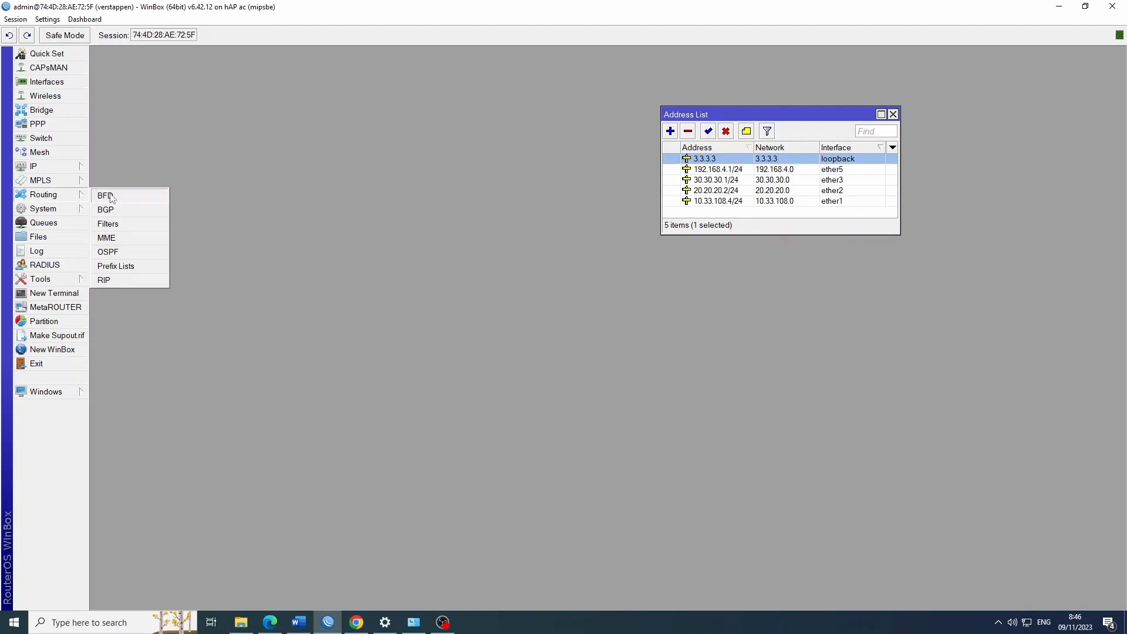
{"action": "left_click", "coordinate": [111, 252]}
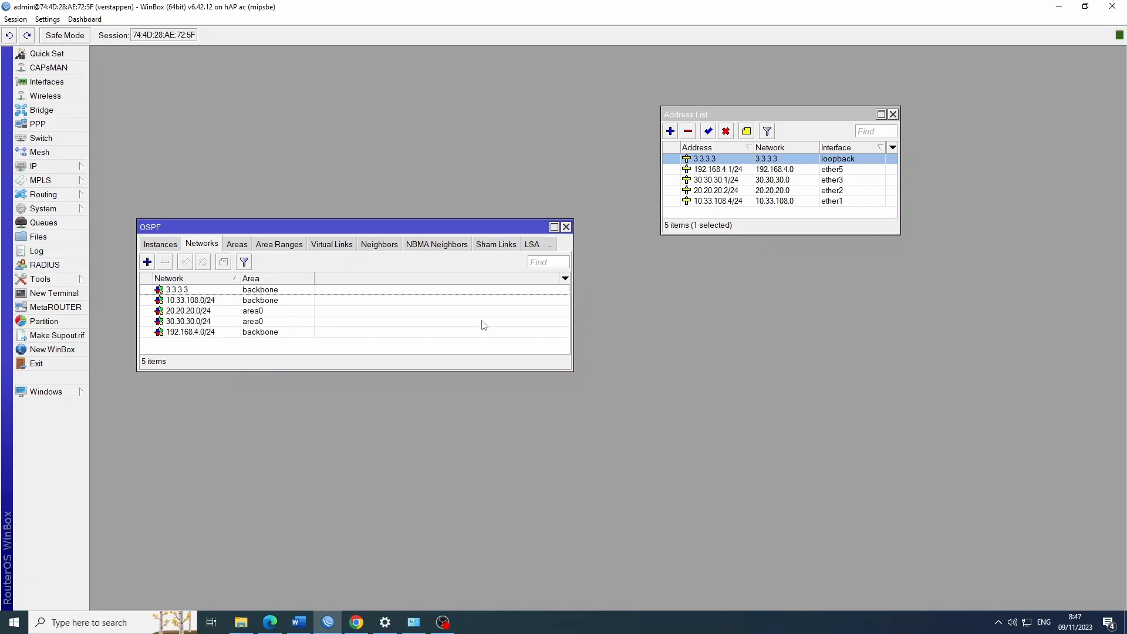
{"action": "left_click_drag", "start_coordinate": [759, 115], "coordinate": [320, 102]}
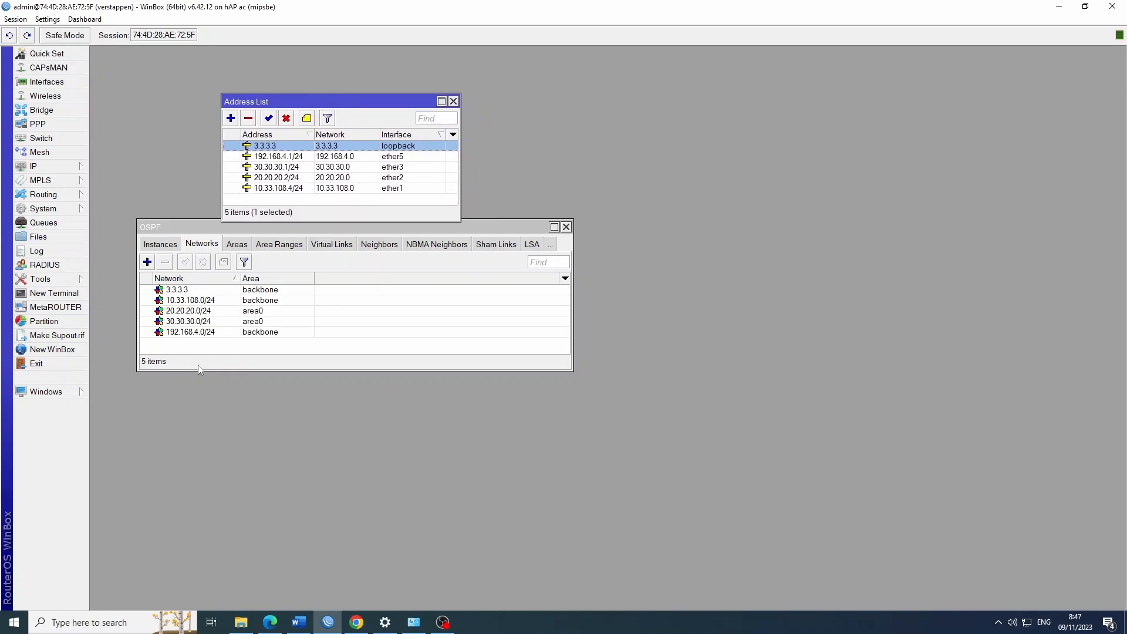
{"action": "mouse_move", "coordinate": [197, 320]}
{"action": "left_click", "coordinate": [201, 340]}
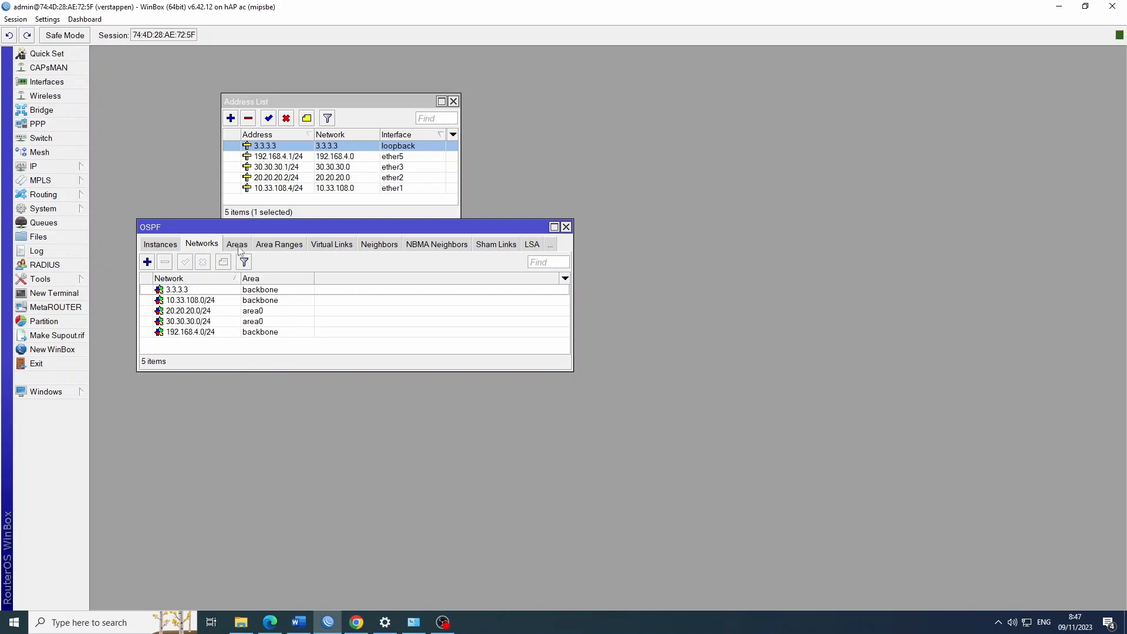
Review the OSPF instances, the OSPF interfaces and the configured areas.
{"action": "left_click", "coordinate": [155, 246]}
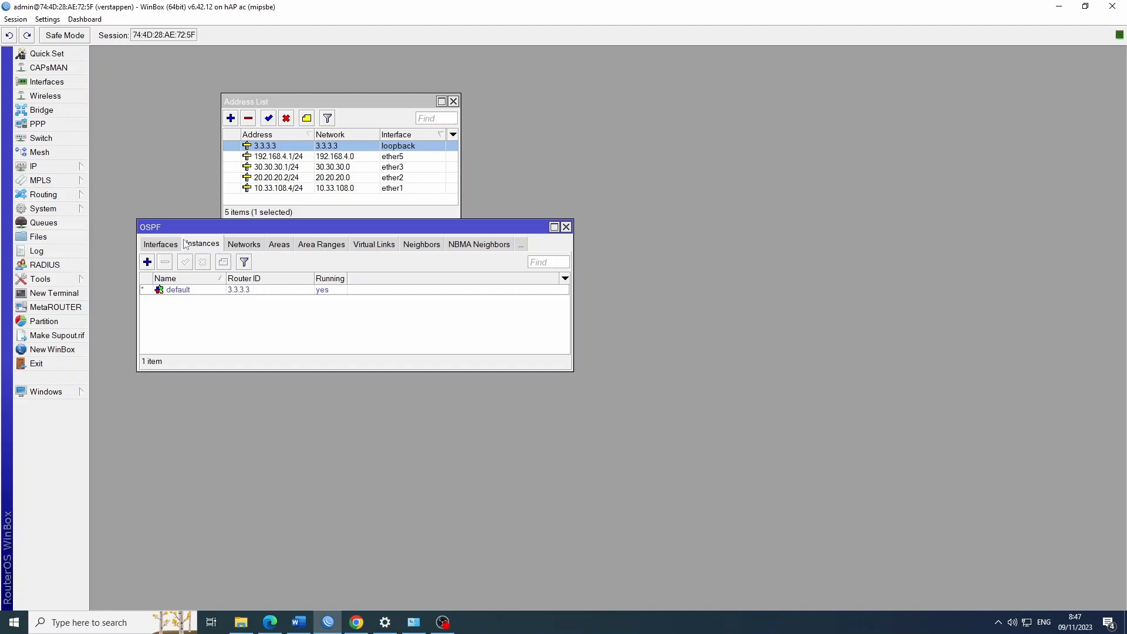
{"action": "left_click", "coordinate": [163, 247]}
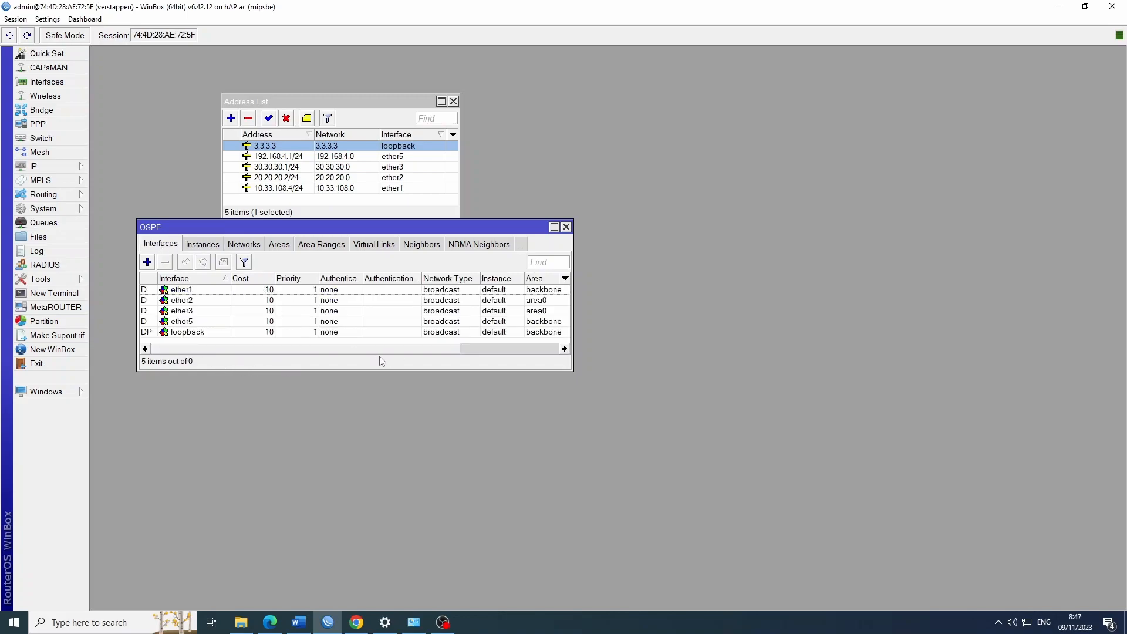
{"action": "left_click", "coordinate": [276, 246]}
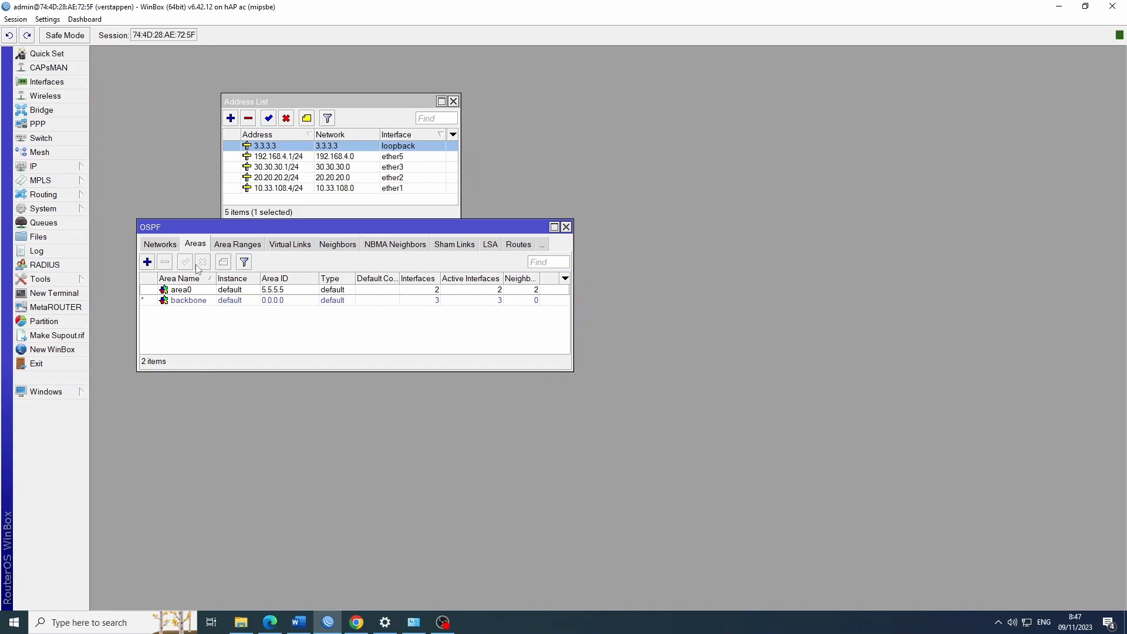
Inspect the area0 OSPF settings and compare them with the lab topology PDF in Chrome, then close the area's details.
{"action": "double_click", "coordinate": [186, 291]}
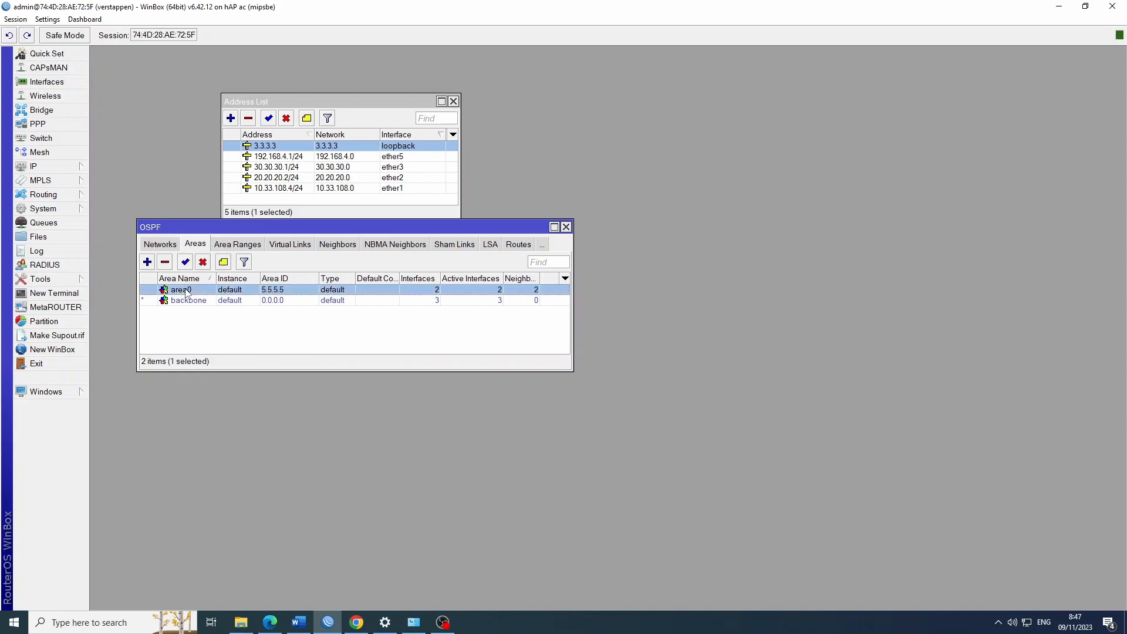
{"action": "left_click_drag", "start_coordinate": [246, 192], "coordinate": [284, 228]}
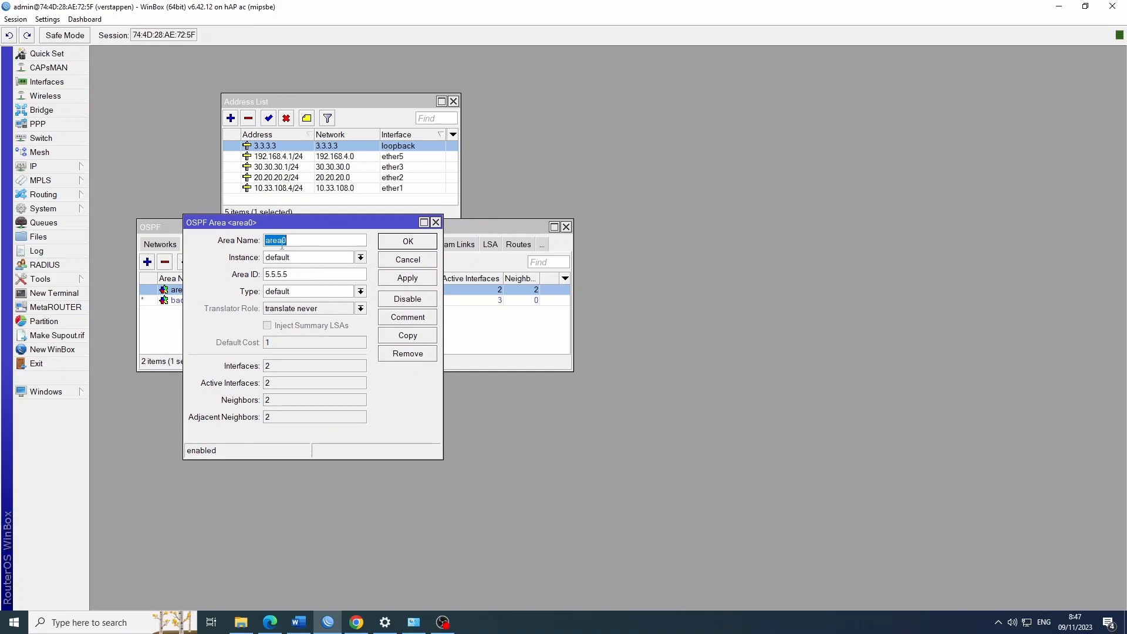
{"action": "left_click", "coordinate": [357, 619]}
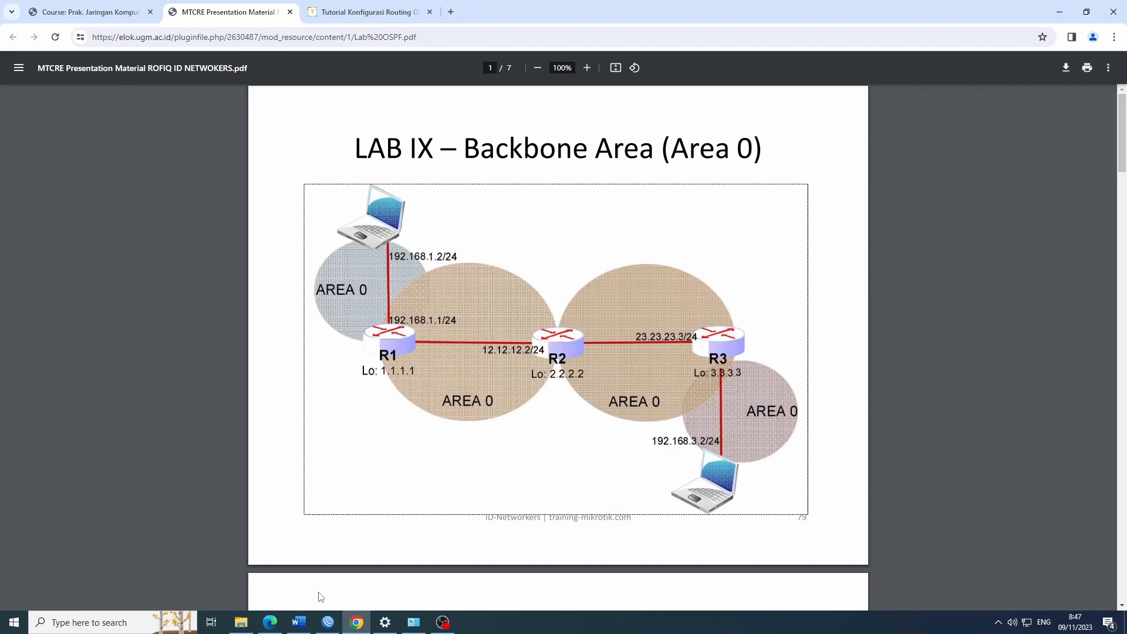
{"action": "left_click", "coordinate": [328, 622]}
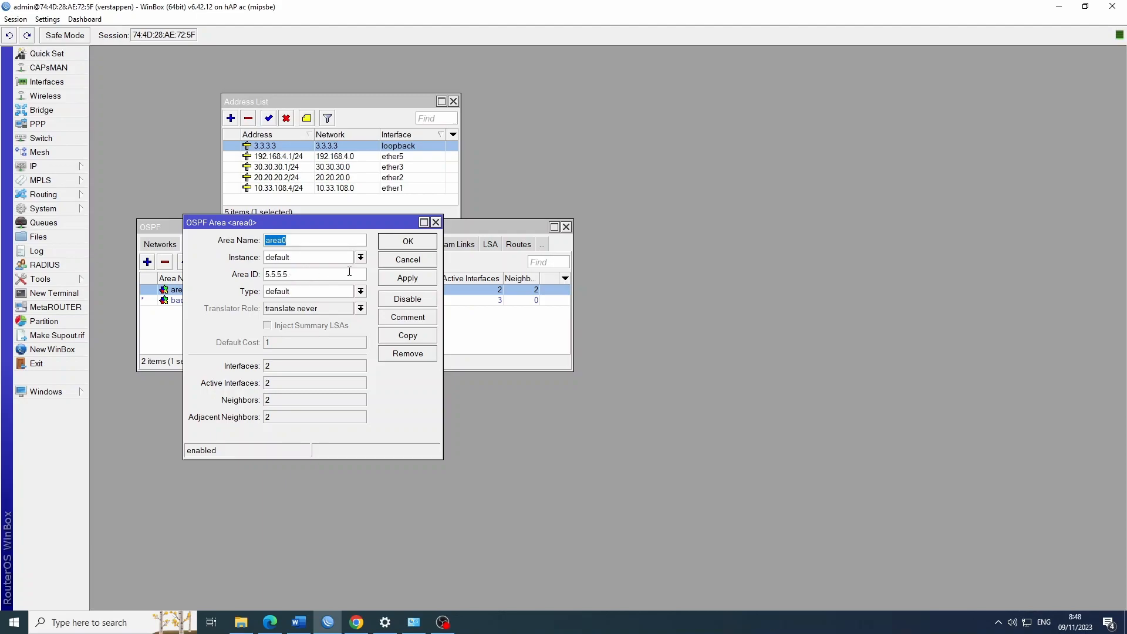
{"action": "left_click", "coordinate": [435, 222]}
{"action": "left_click", "coordinate": [236, 341]}
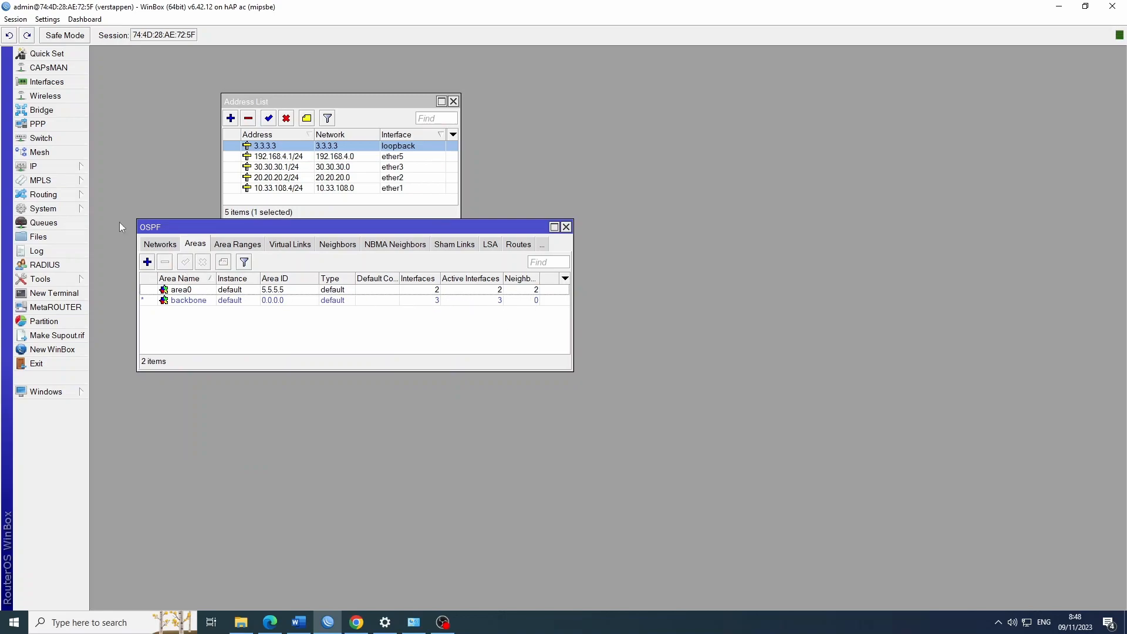
Check the area assignment of each OSPF network and the area list against the backbone topology diagram in Chrome.
{"action": "left_click", "coordinate": [162, 246]}
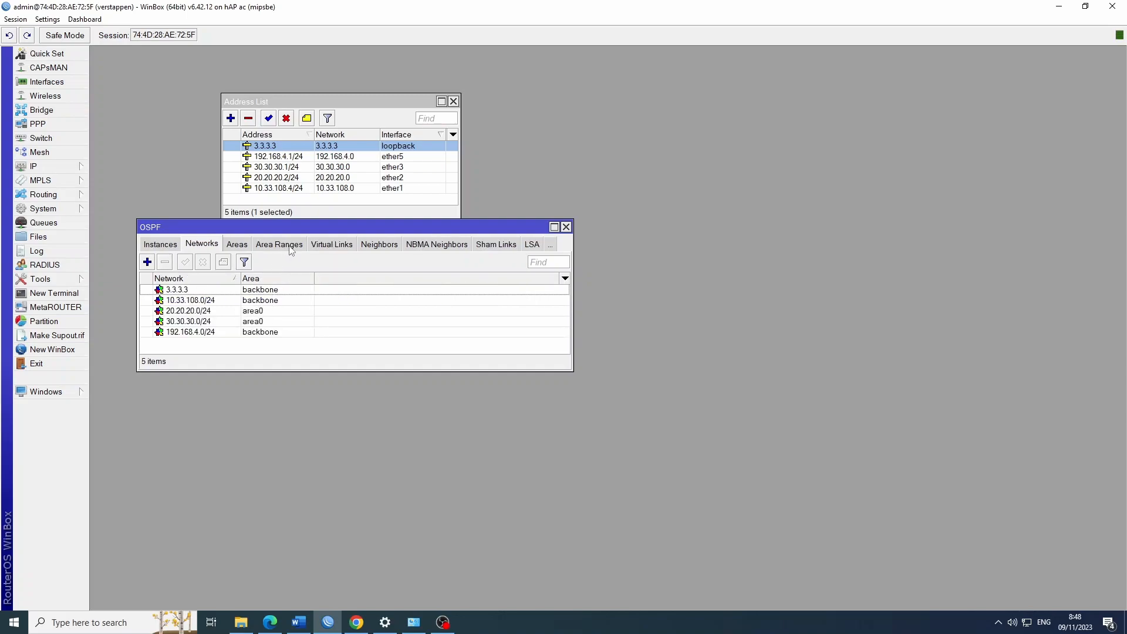
{"action": "left_click", "coordinate": [242, 244]}
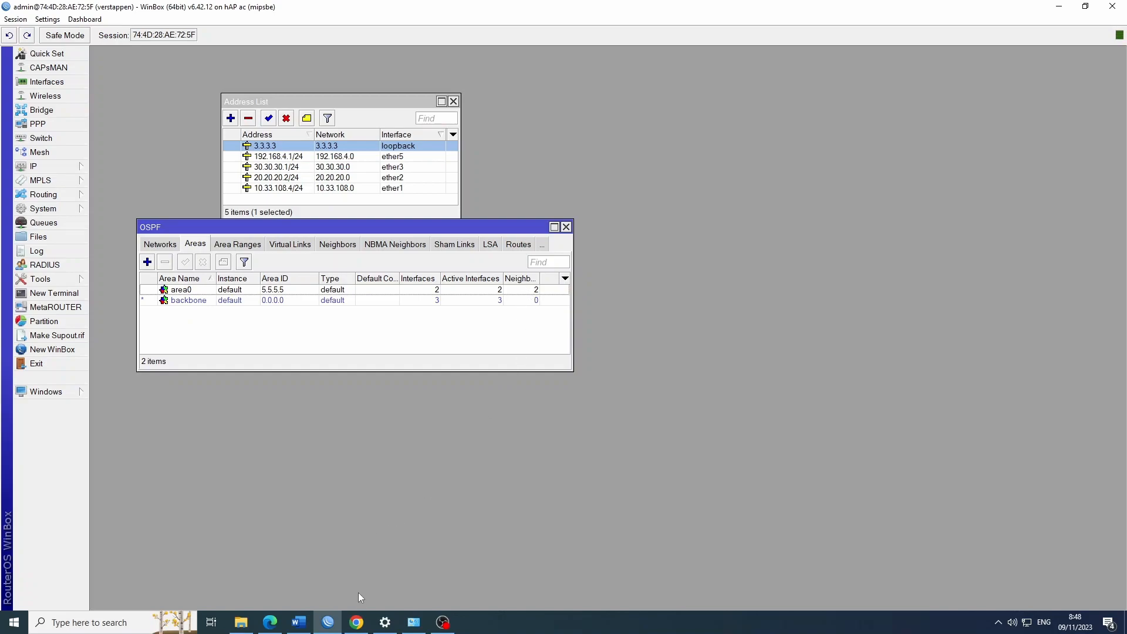
{"action": "left_click", "coordinate": [357, 622]}
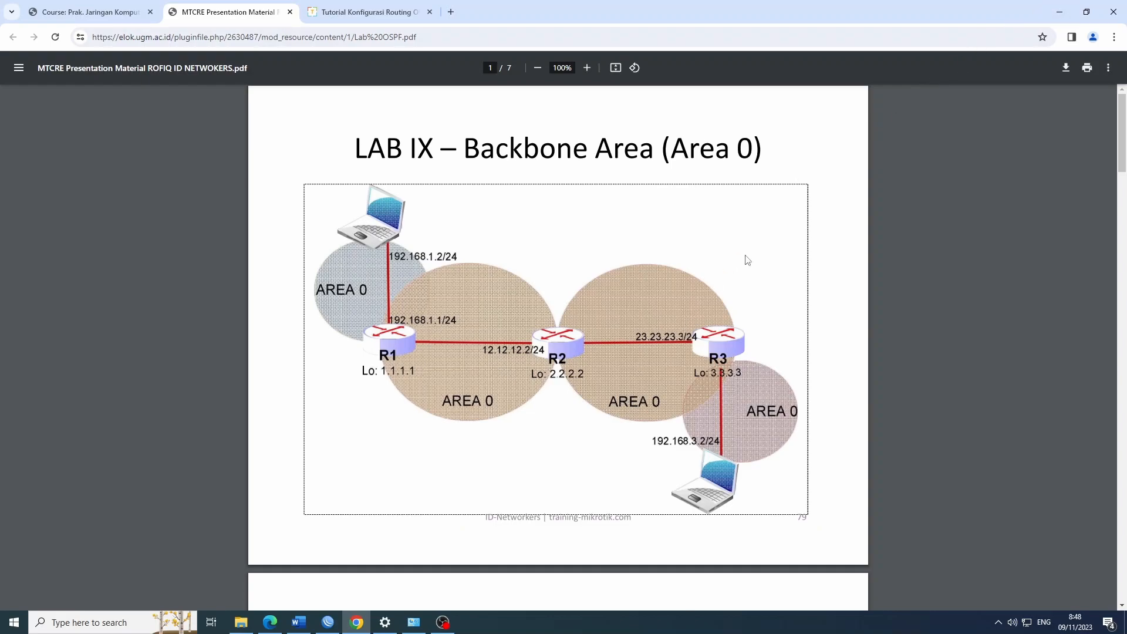
{"action": "left_click", "coordinate": [323, 627]}
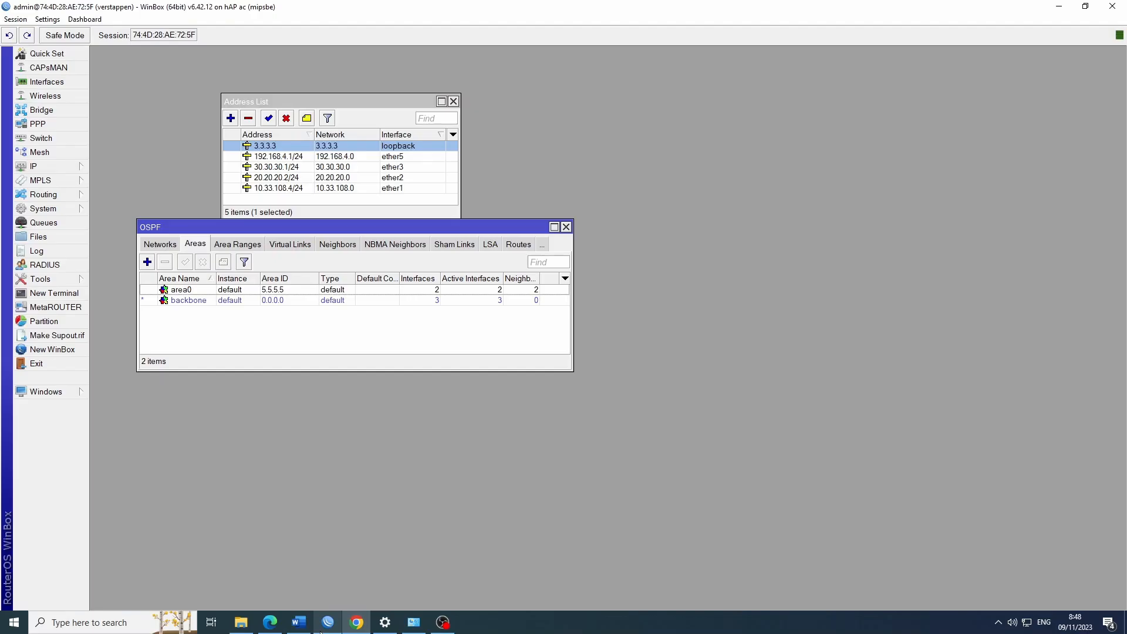
Open a new terminal in WinBox and ping 10.10.10.1, stopping the ping after a few replies.
{"action": "left_click", "coordinate": [64, 293]}
{"action": "left_click_drag", "start_coordinate": [234, 361], "coordinate": [312, 232]}
{"action": "type", "text": "ping 20.20.20.1"}
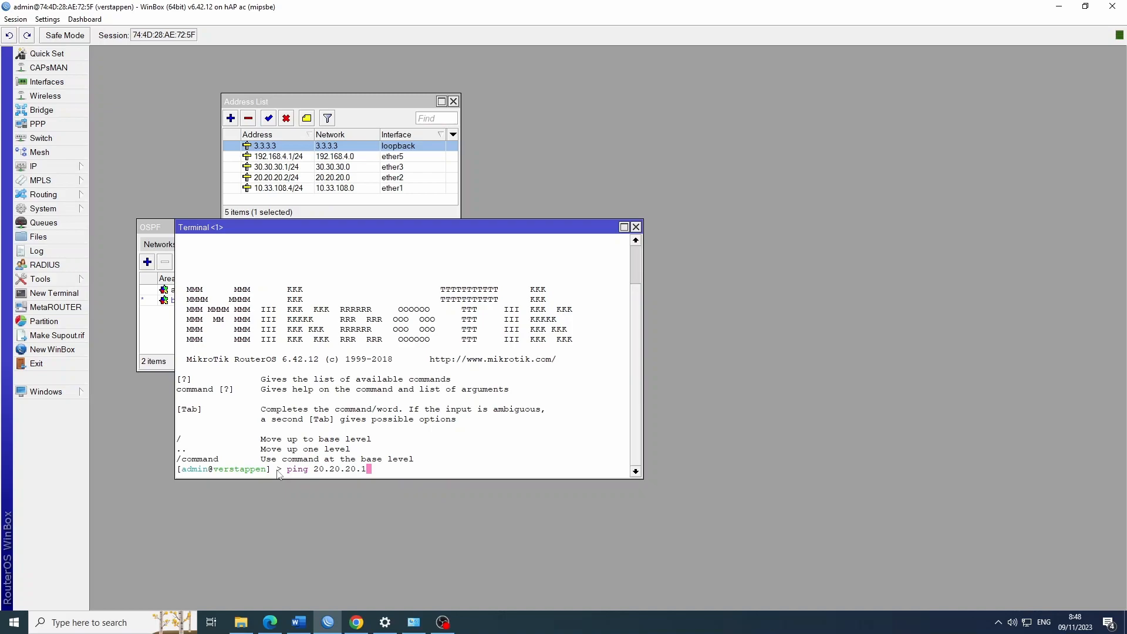
{"action": "key", "text": "Up"}
{"action": "key", "text": "Up"}
{"action": "key", "text": "Return"}
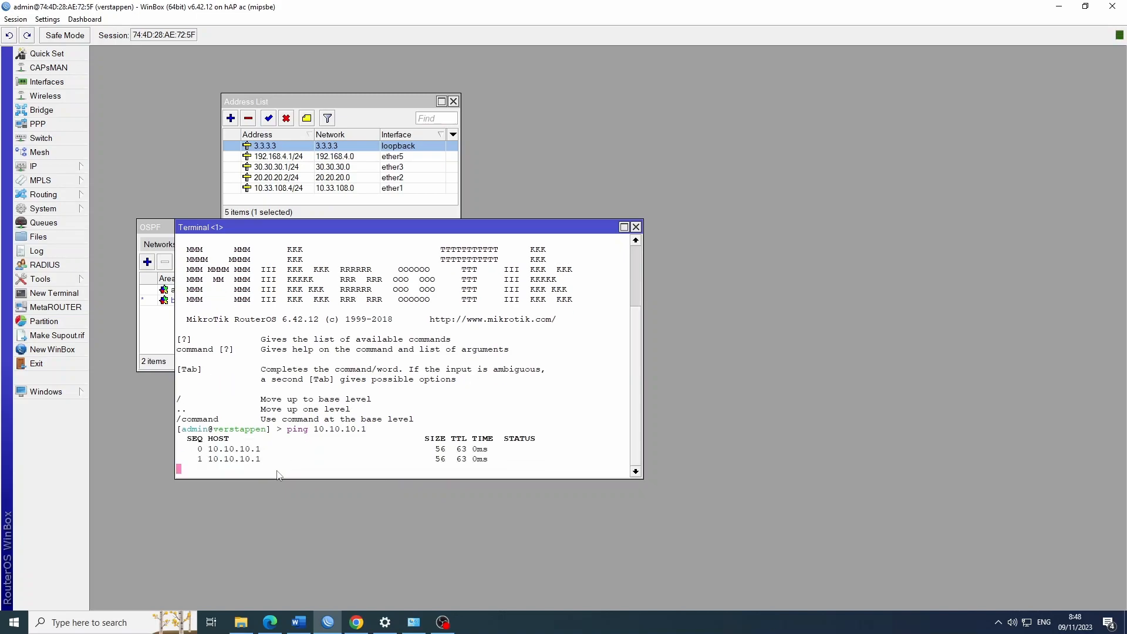
{"action": "key", "text": "ctrl+c"}
Ping 20.20.20.1 and 30.30.30.2 from the terminal, stopping each ping after a few replies.
{"action": "key", "text": "Up"}
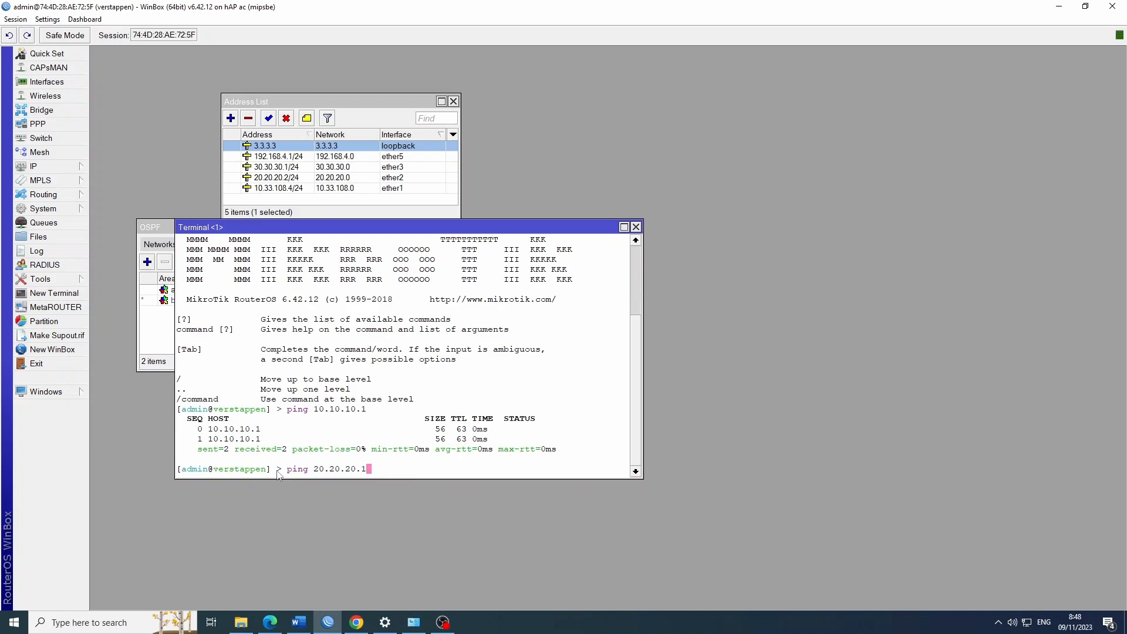
{"action": "key", "text": "Return"}
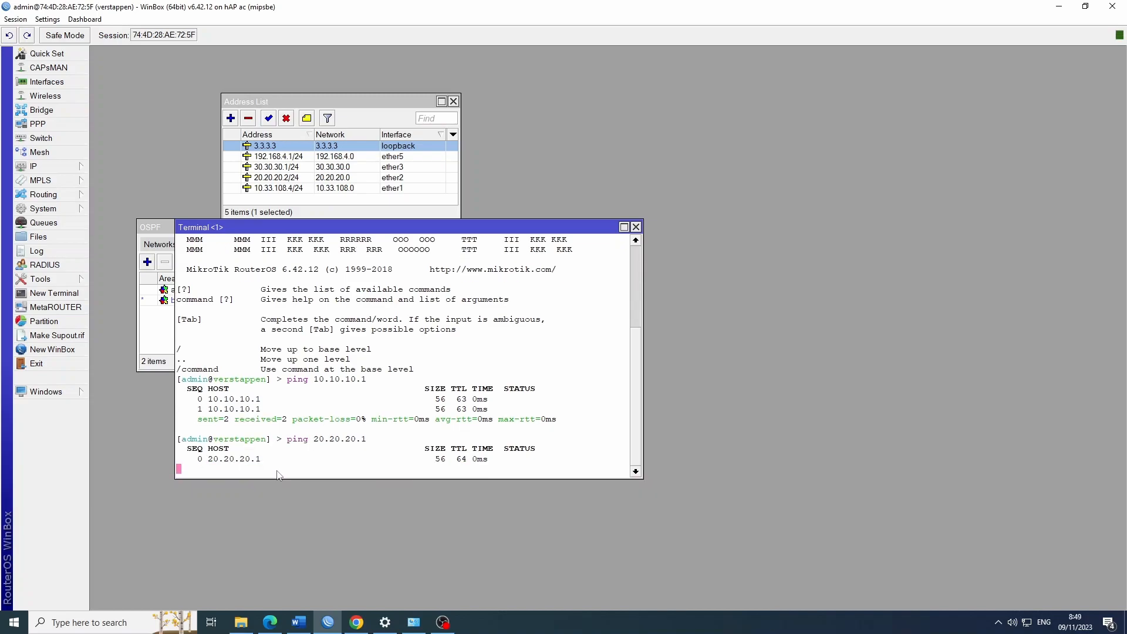
{"action": "key", "text": "ctrl+c"}
{"action": "key", "text": "Up"}
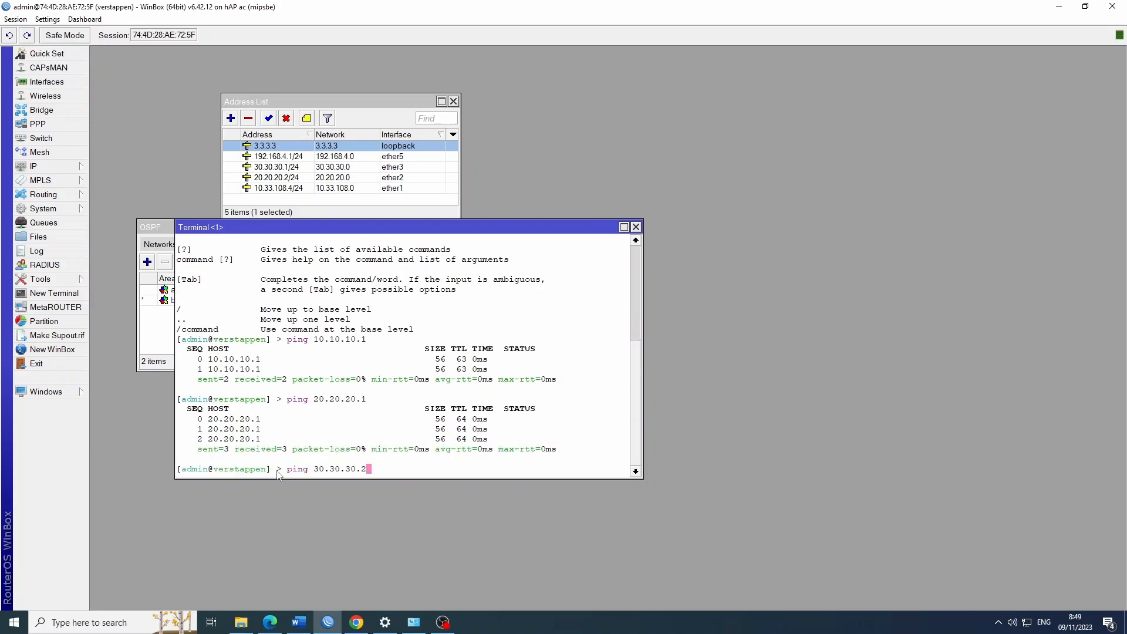
{"action": "key", "text": "Return"}
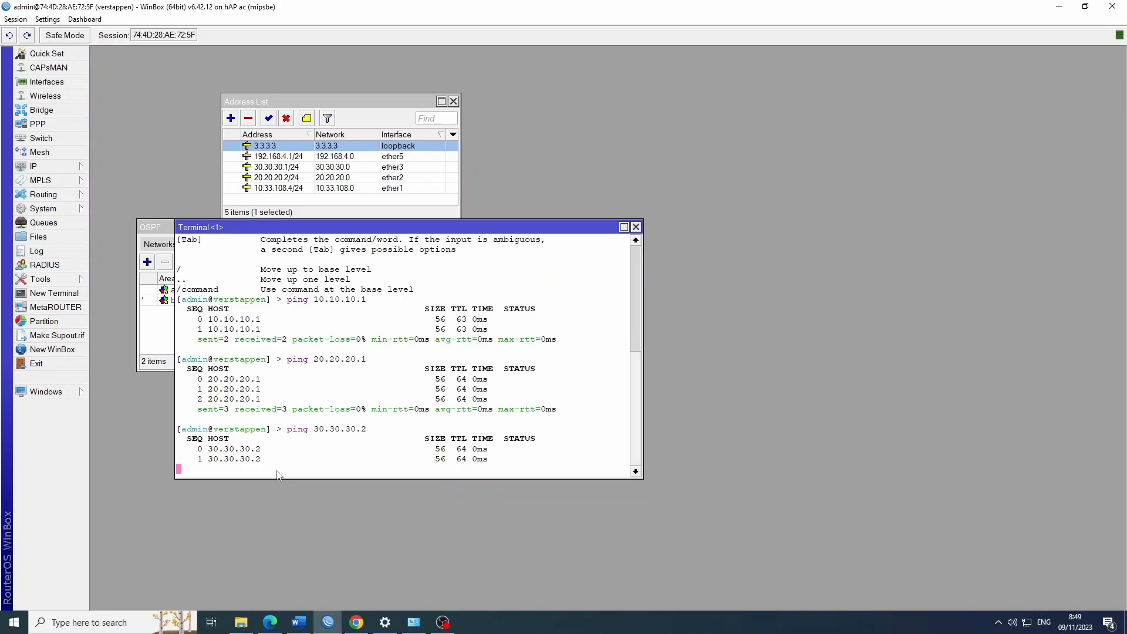
{"action": "key", "text": "ctrl+c"}
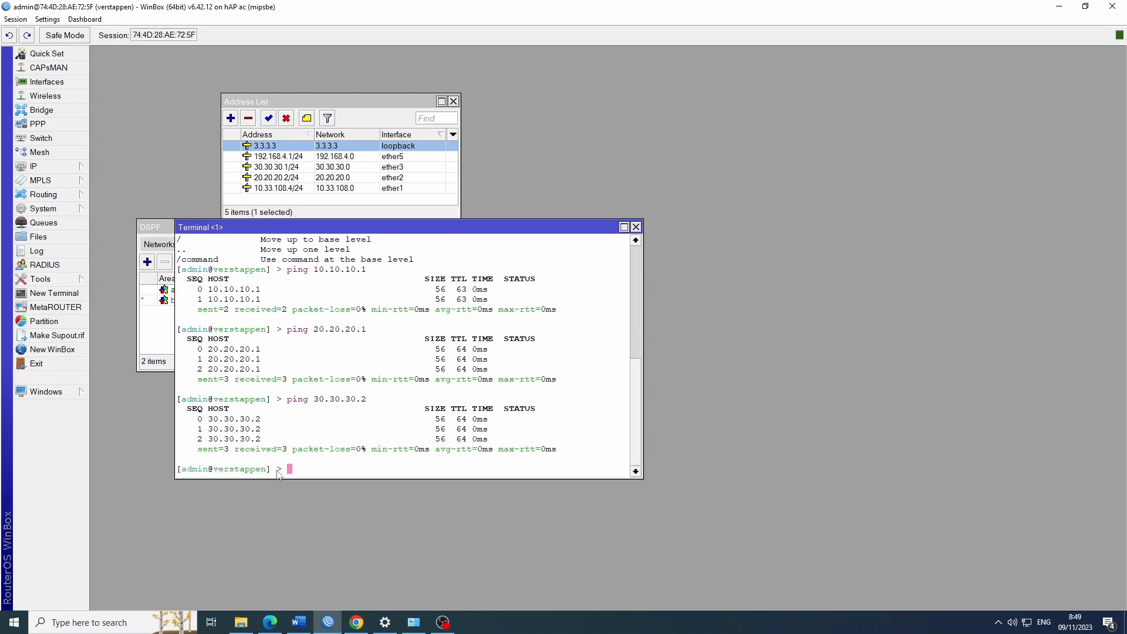